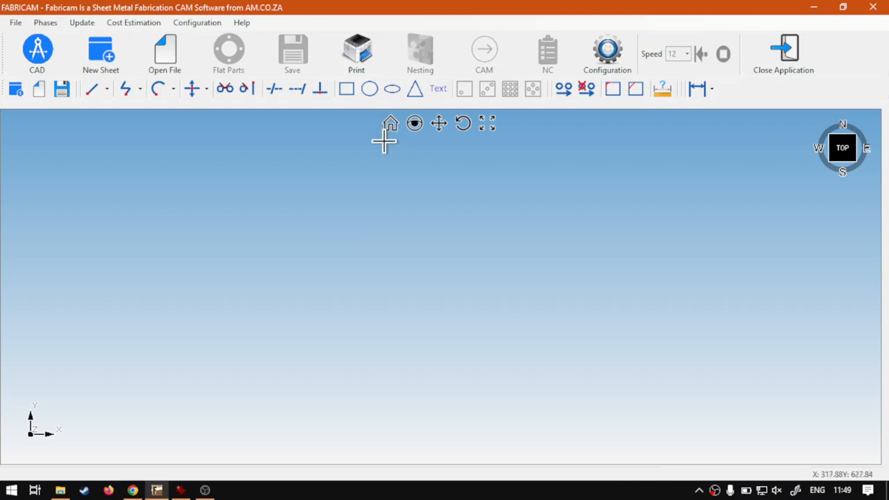
Define a rectangle with a centre origin, 500 mm wide and 500 mm high, at an angle of 0°
{"action": "left_click", "coordinate": [347, 90]}
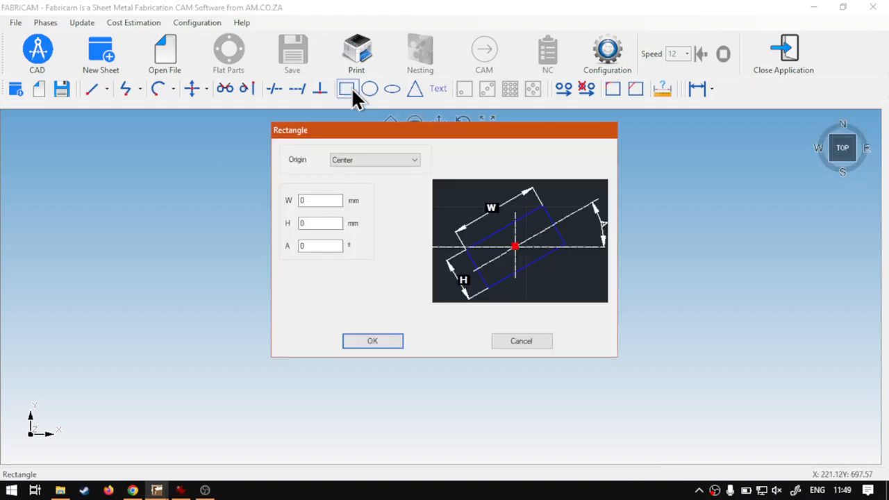
{"action": "double_click", "coordinate": [325, 200]}
{"action": "type", "text": "500"}
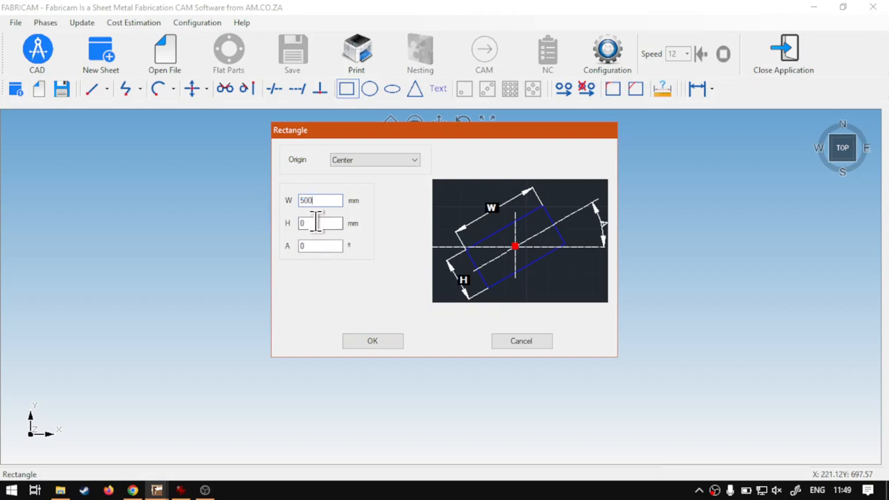
{"action": "key", "text": "Tab"}
{"action": "type", "text": "500"}
{"action": "left_click", "coordinate": [388, 346]}
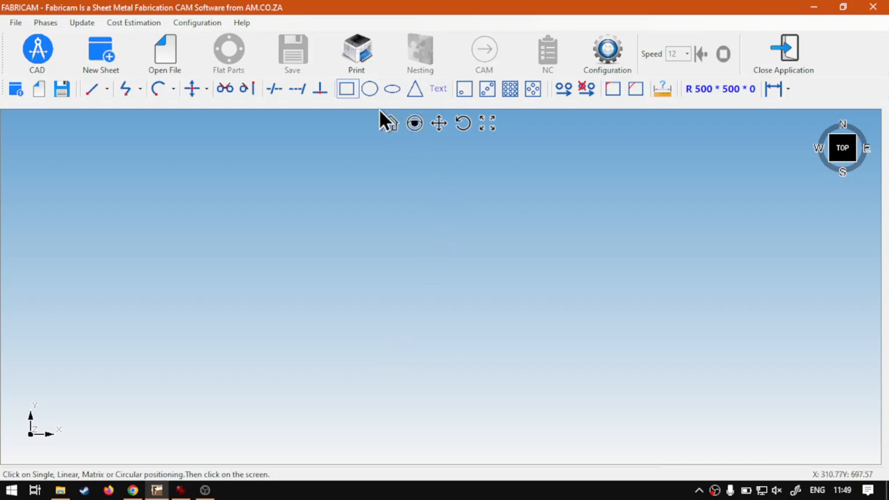
Place the rectangle with single positioning at X 350 mm and Y 350 mm
{"action": "left_click", "coordinate": [465, 90]}
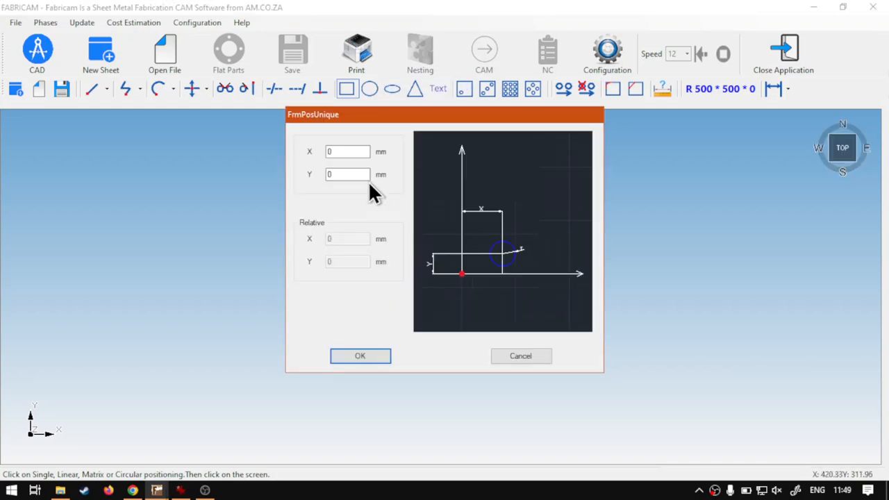
{"action": "double_click", "coordinate": [349, 150]}
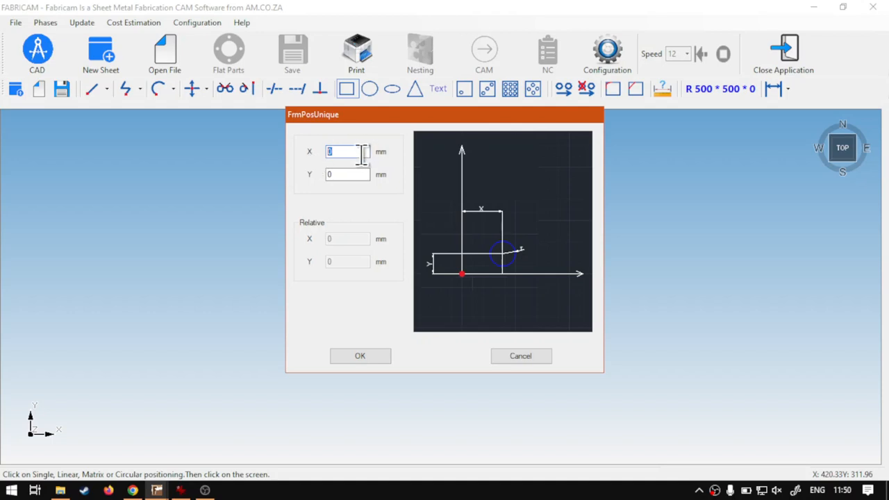
{"action": "type", "text": "350"}
{"action": "key", "text": "Tab"}
{"action": "type", "text": "350"}
{"action": "left_click", "coordinate": [360, 356]}
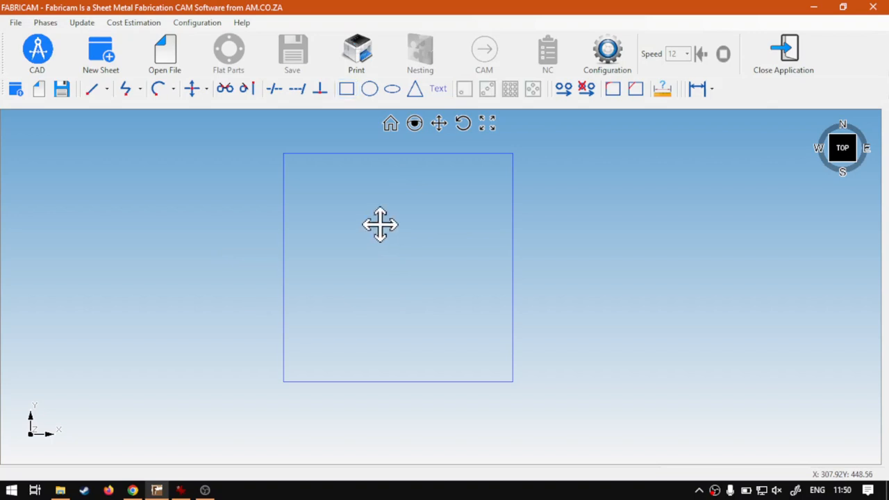
Add a vertical auxiliary line at a distance of 100 mm outside the square's right edge
{"action": "left_click_drag", "start_coordinate": [379, 224], "coordinate": [422, 245]}
{"action": "scroll", "coordinate": [421, 257], "scroll_direction": "up", "scroll_amount": 1}
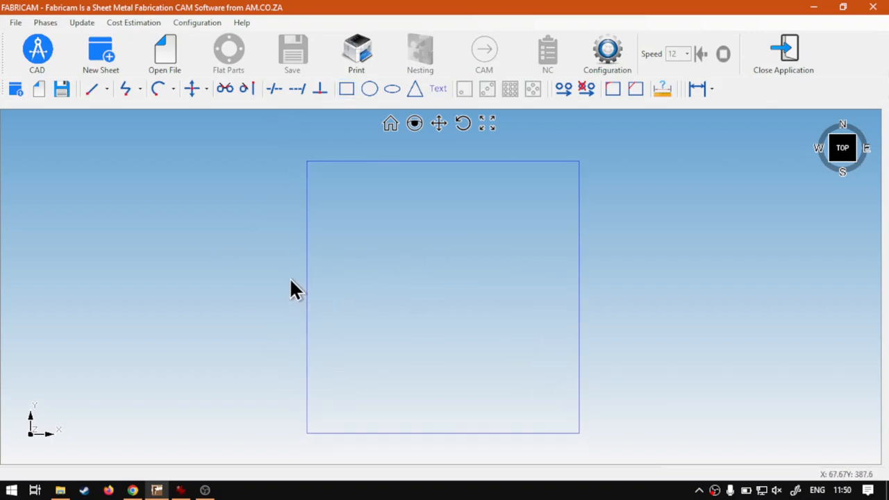
{"action": "left_click", "coordinate": [198, 89]}
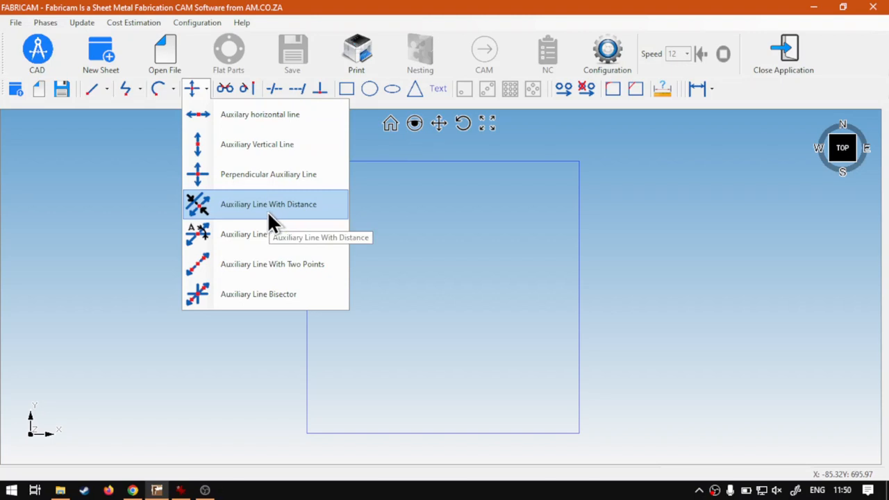
{"action": "key", "text": "super+plus"}
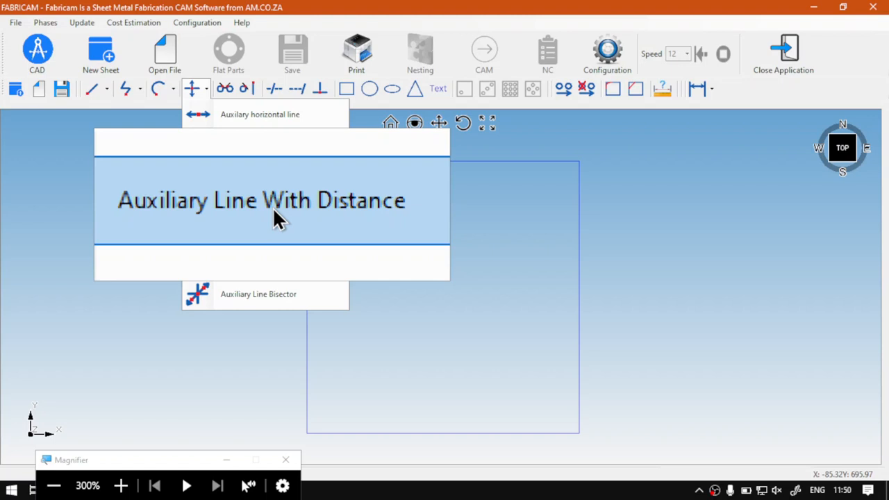
{"action": "key", "text": "super+Escape"}
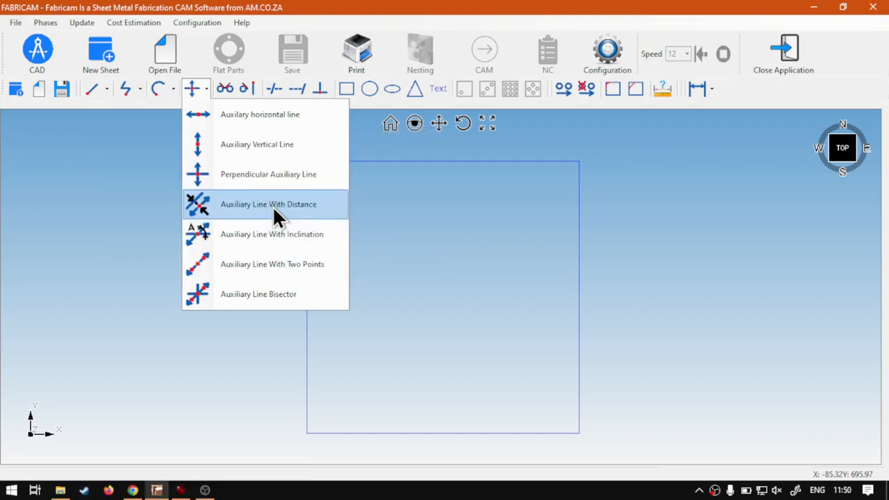
{"action": "left_click", "coordinate": [275, 216]}
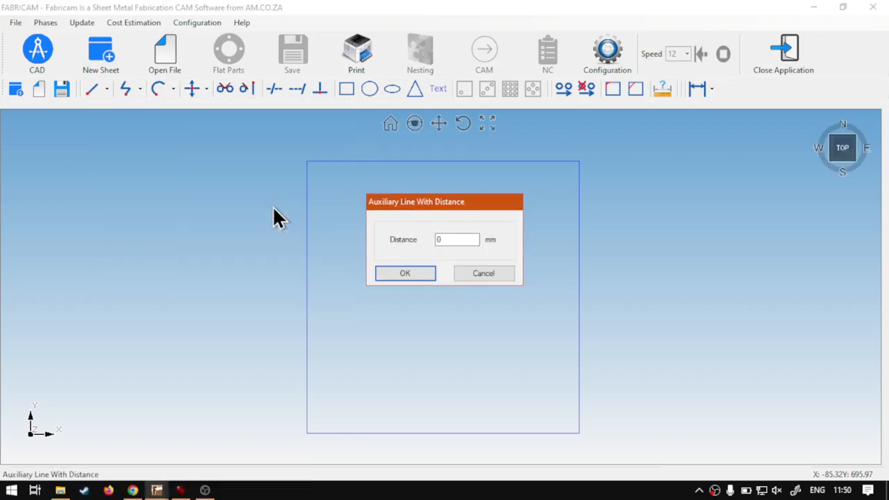
{"action": "double_click", "coordinate": [451, 239]}
{"action": "type", "text": "100"}
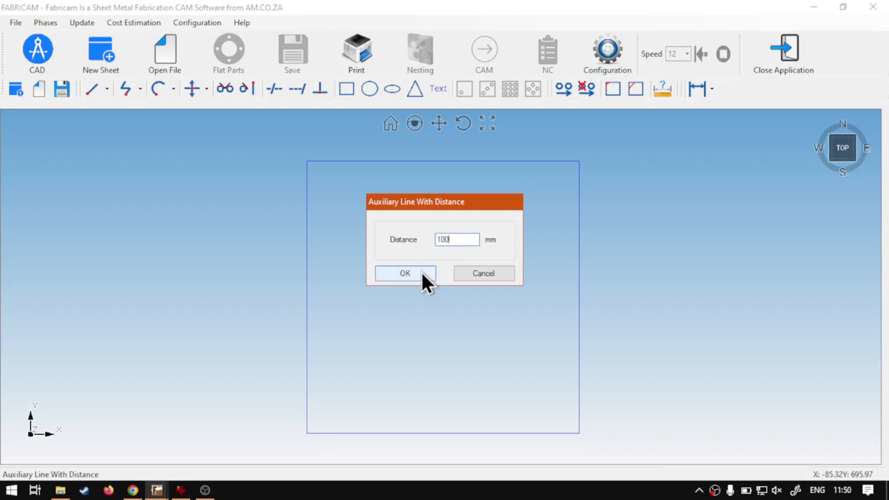
{"action": "left_click", "coordinate": [420, 272]}
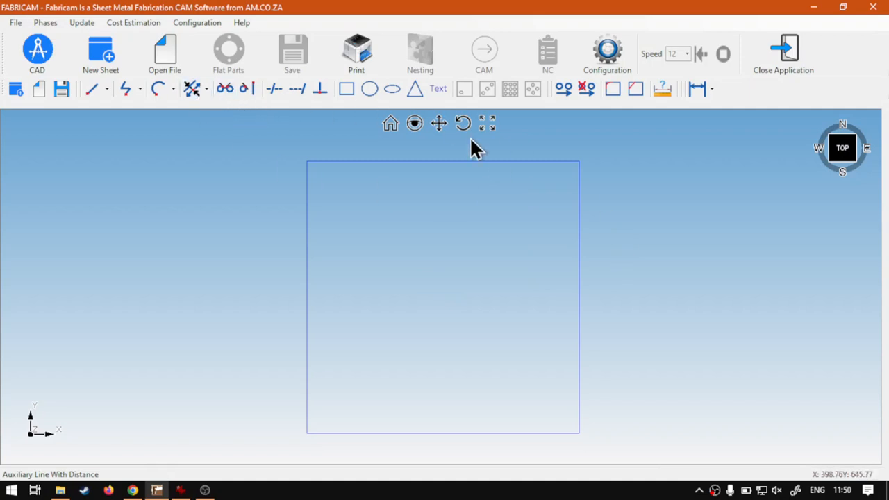
{"action": "left_click", "coordinate": [582, 317]}
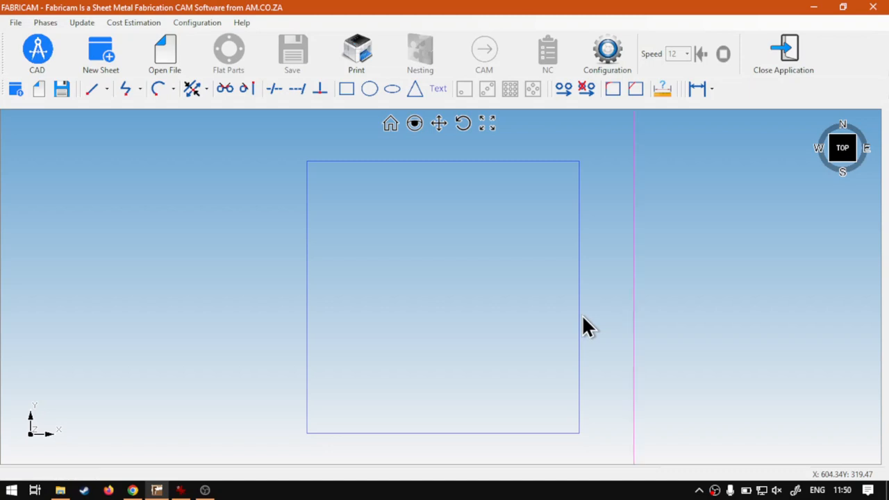
Add auxiliary lines at the same 100 mm distance outside the square's left, top and bottom edges
{"action": "left_click", "coordinate": [303, 283]}
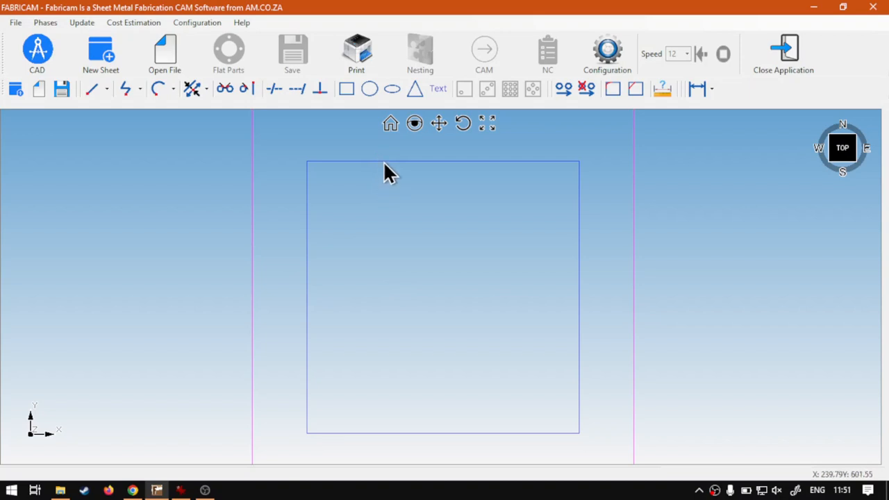
{"action": "scroll", "coordinate": [406, 384], "scroll_direction": "down", "scroll_amount": 2}
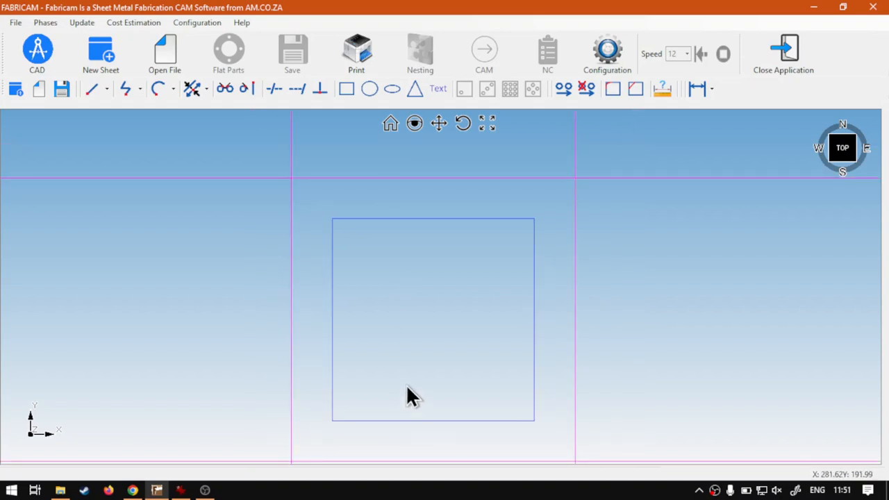
{"action": "scroll", "coordinate": [406, 384], "scroll_direction": "up", "scroll_amount": 1}
{"action": "middle_click_drag", "start_coordinate": [403, 388], "coordinate": [399, 368]}
{"action": "scroll", "coordinate": [399, 377], "scroll_direction": "down", "scroll_amount": 1}
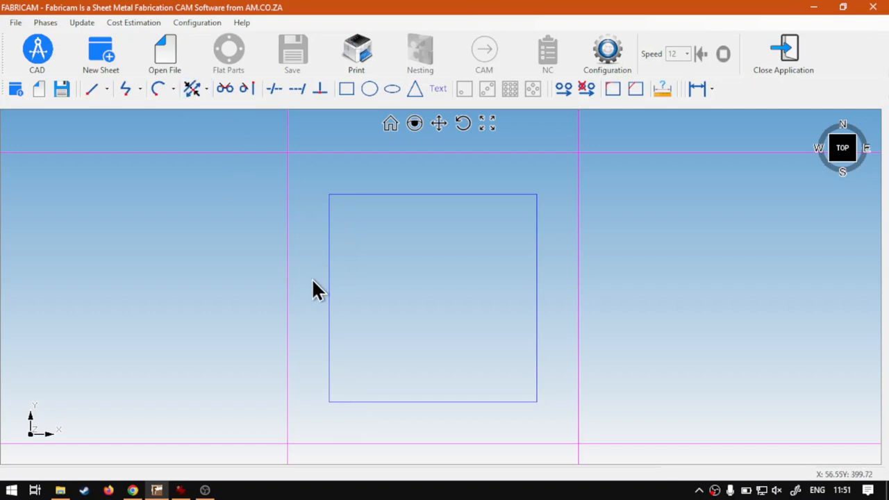
Add a second set of auxiliary lines about 80 mm outside all four edges of the square
{"action": "left_click", "coordinate": [195, 88]}
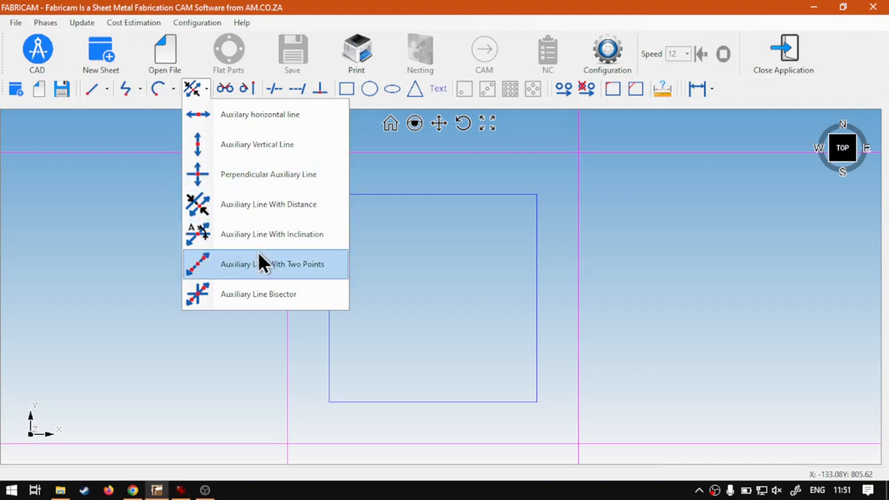
{"action": "left_click", "coordinate": [234, 207]}
{"action": "left_click_drag", "start_coordinate": [455, 239], "coordinate": [414, 239]}
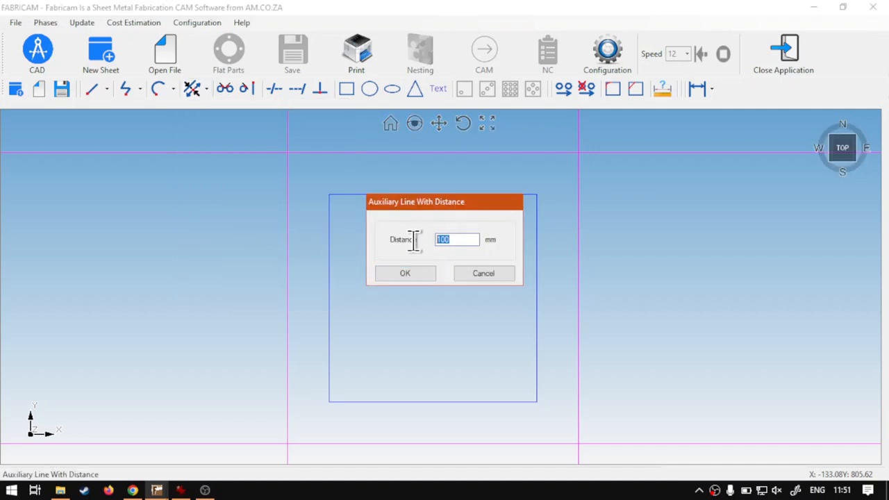
{"action": "type", "text": "50"}
{"action": "left_click", "coordinate": [420, 271]}
{"action": "left_click", "coordinate": [540, 274]}
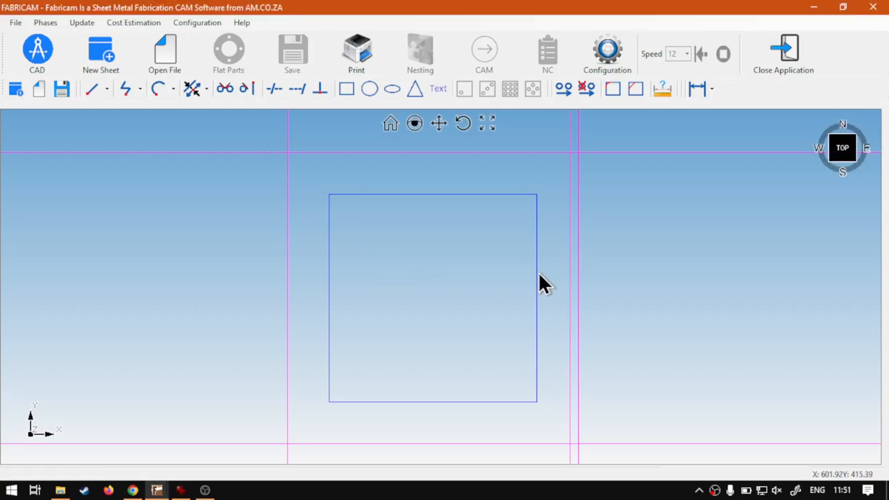
{"action": "left_click", "coordinate": [330, 253]}
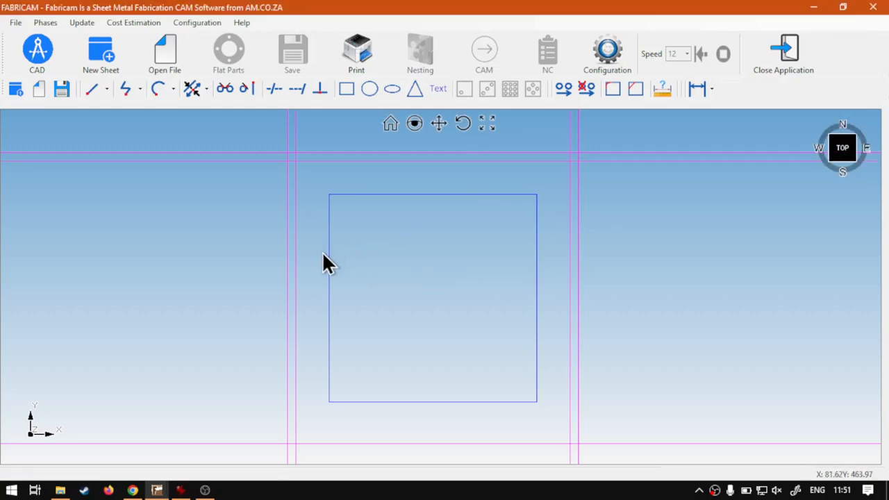
{"action": "left_click", "coordinate": [365, 403]}
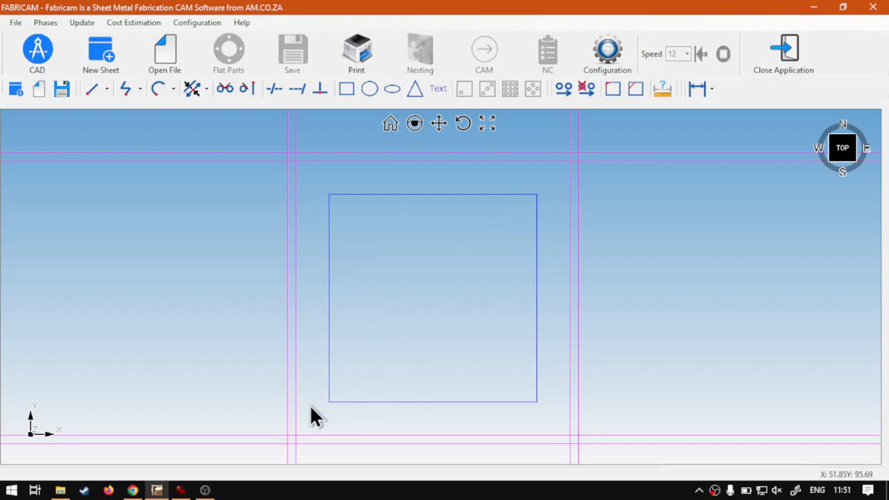
Add an auxiliary line at the same distance inside the square's bottom edge, and delete it
{"action": "left_click", "coordinate": [388, 401]}
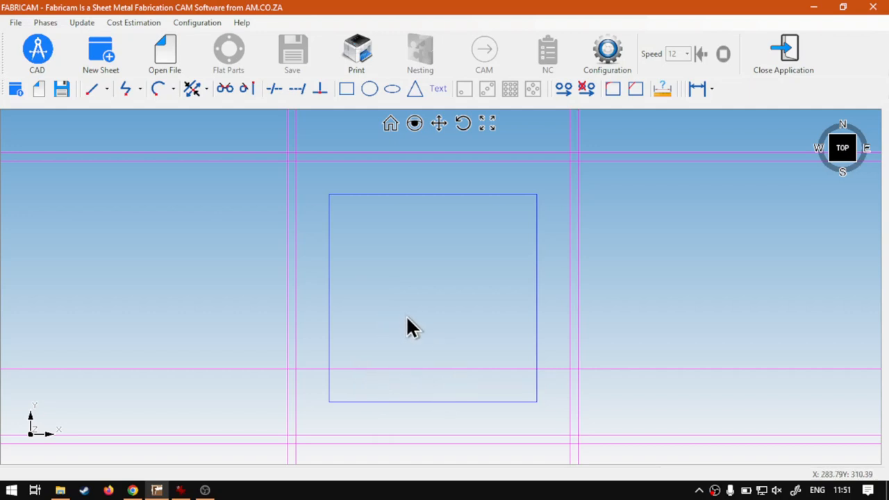
{"action": "left_click", "coordinate": [425, 369]}
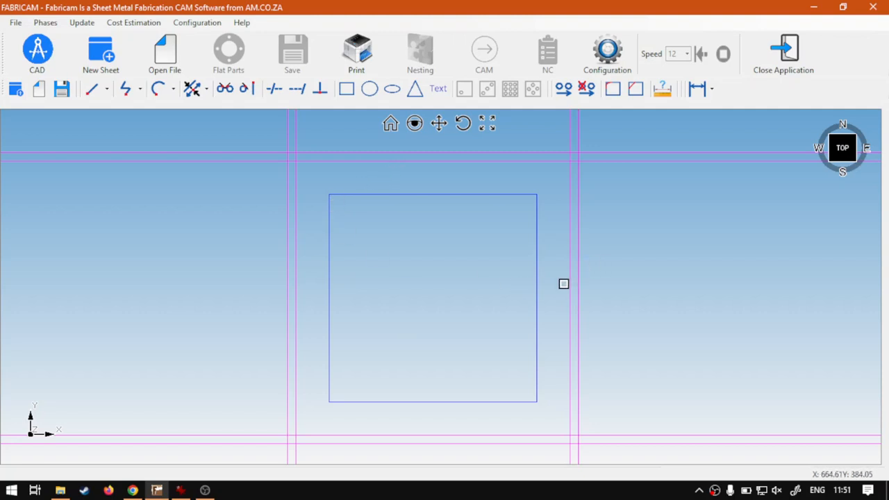
Switch to the Chrome browser to view the software training videos website
{"action": "left_click", "coordinate": [132, 491]}
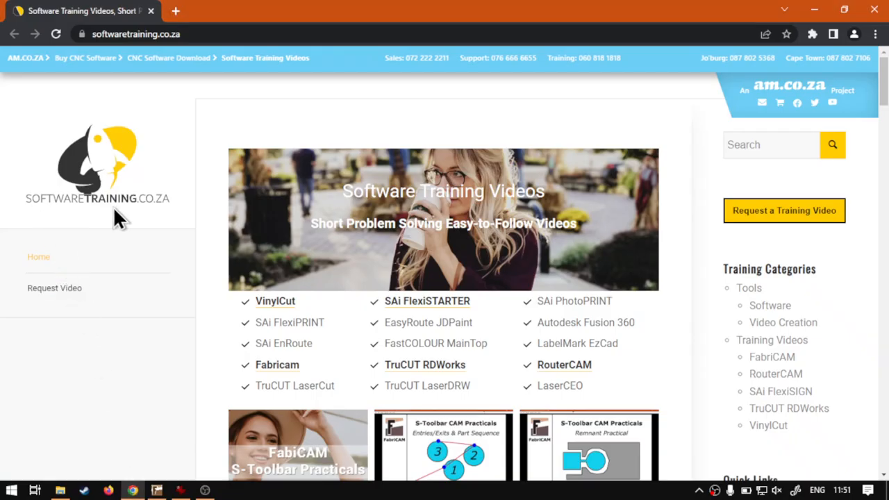